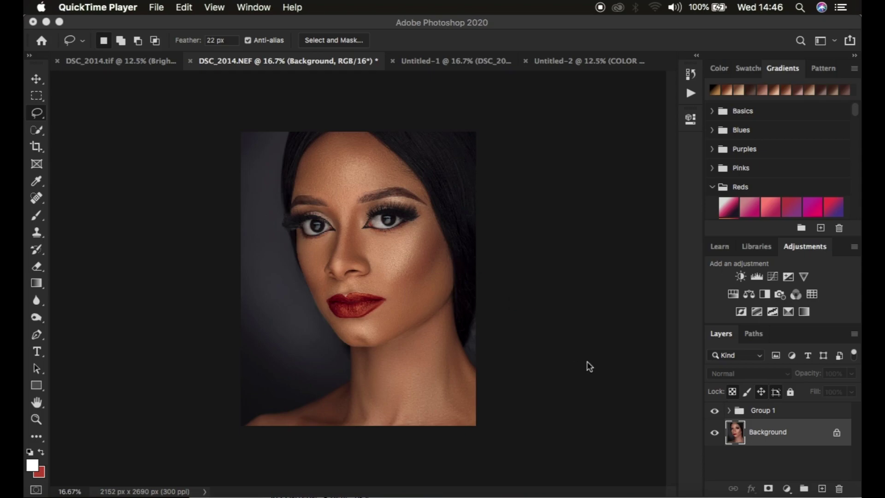
Toggle the visibility of Group 1 to compare the portrait with and without it, and delete the group
left_click(716, 411)
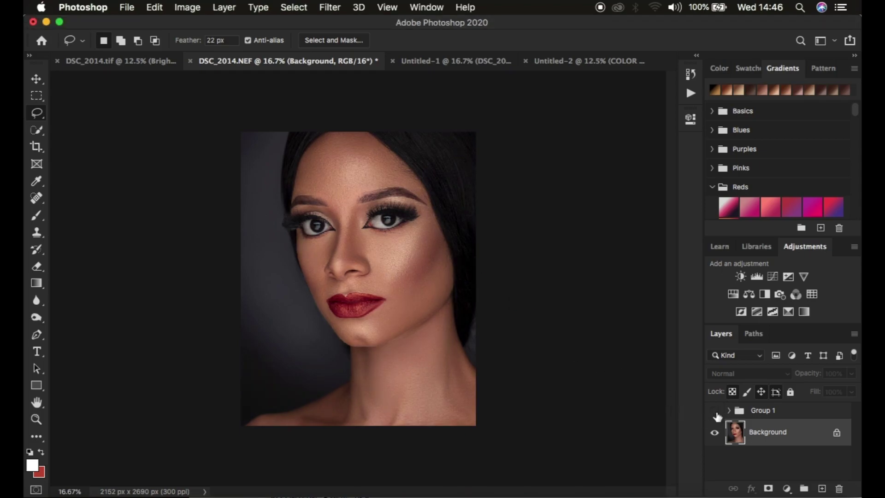
left_click(716, 413)
left_click(716, 412)
left_click(716, 412)
left_click(773, 412)
key("Delete")
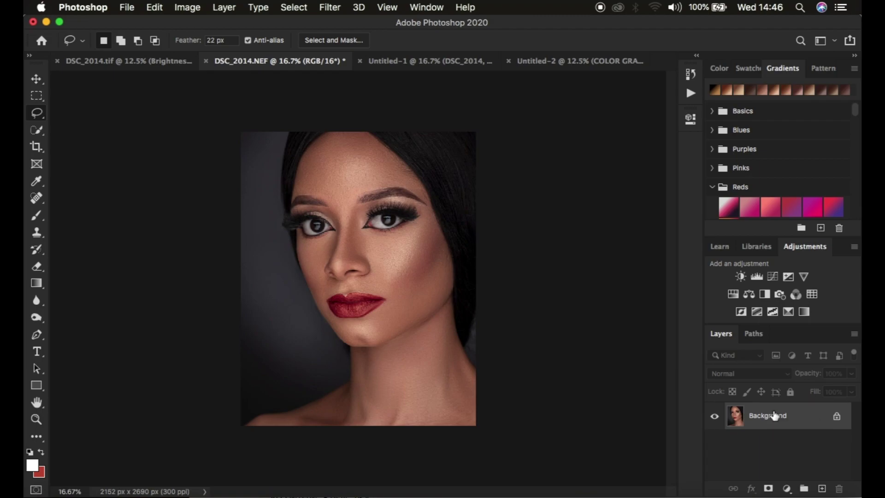
Add a Selective Color adjustment layer and, for the Reds, set Yellow to +11 and Black to +11 and fine-tune Cyan
left_click(787, 489)
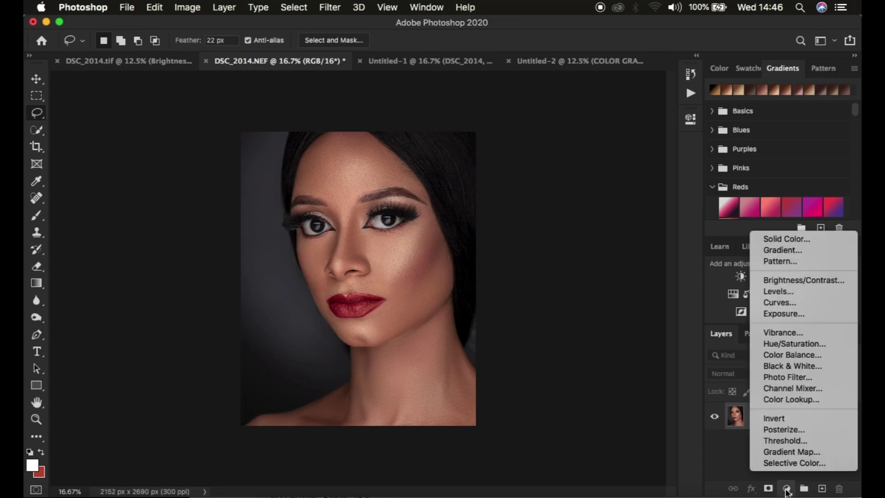
left_click(784, 463)
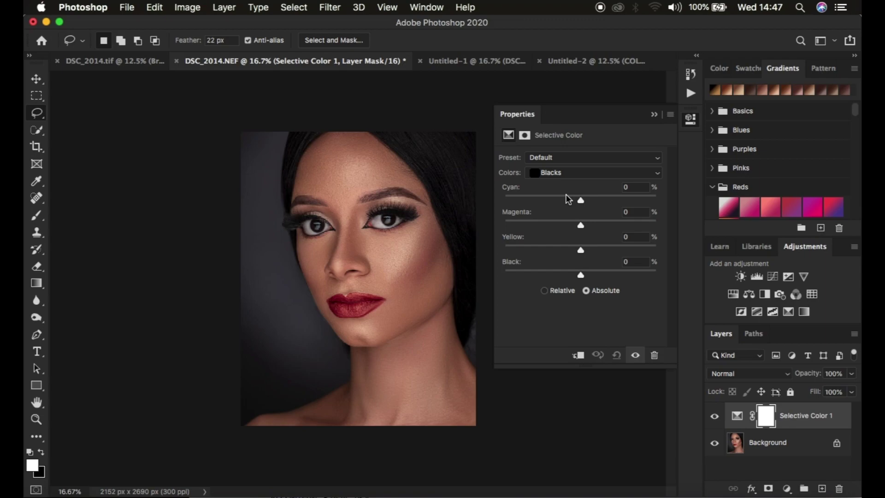
left_click(550, 173)
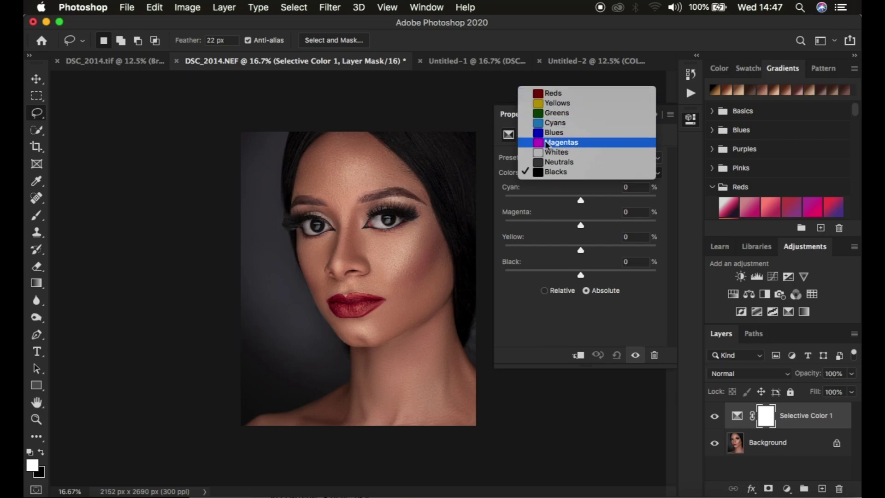
left_click(478, 106)
left_click(562, 176)
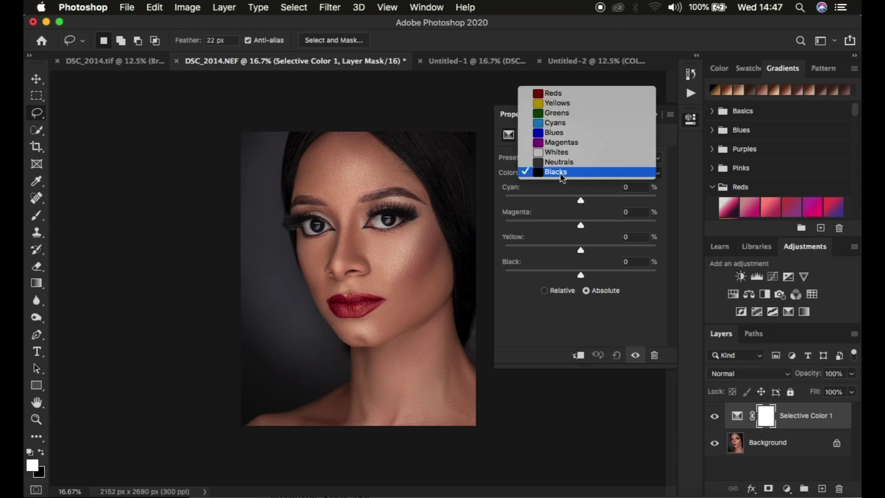
left_click(556, 93)
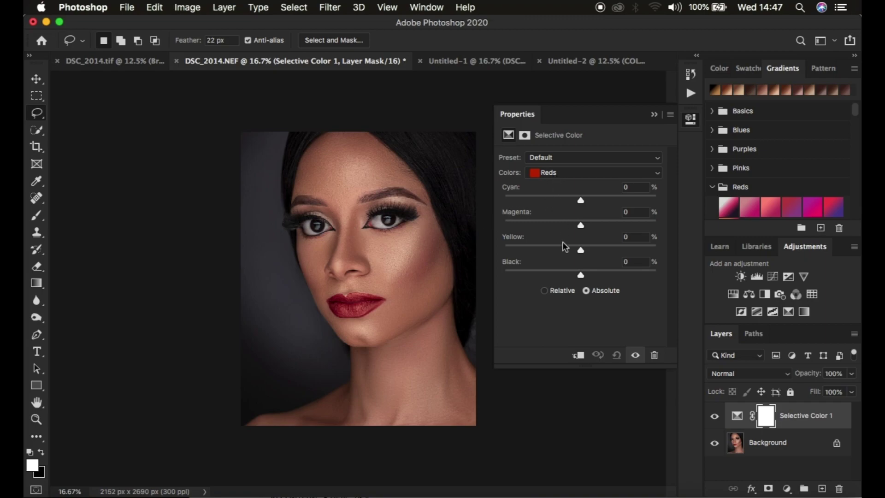
left_click_drag(581, 250, 589, 252)
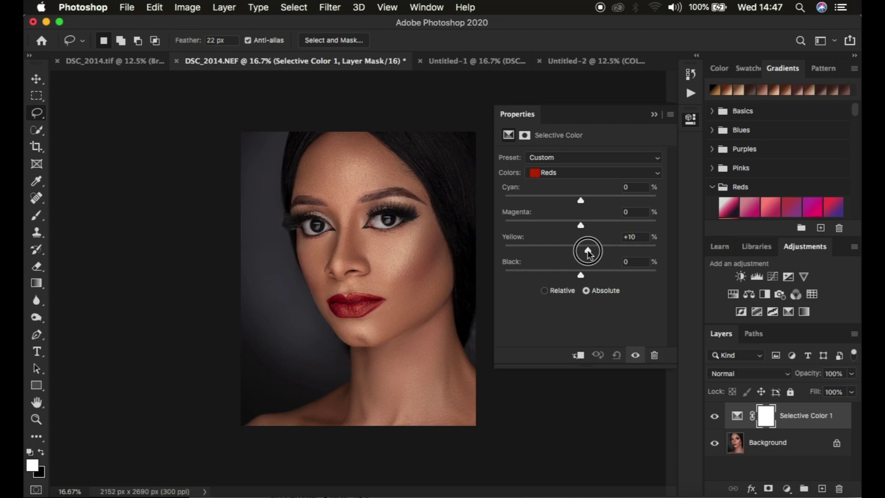
left_click_drag(589, 252, 590, 279)
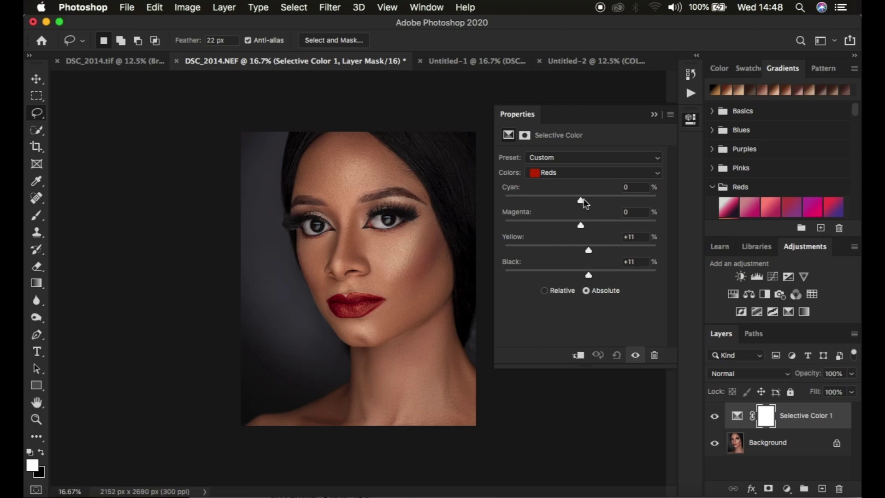
mouse_move(581, 199)
left_mouse_down()
mouse_move(588, 201)
mouse_move(547, 202)
mouse_move(596, 205)
mouse_move(571, 205)
mouse_move(579, 206)
left_mouse_up()
Set the Selective Color Yellows to Yellow +7 and Black +15, and compare the image with the layer hidden and shown
left_click(560, 174)
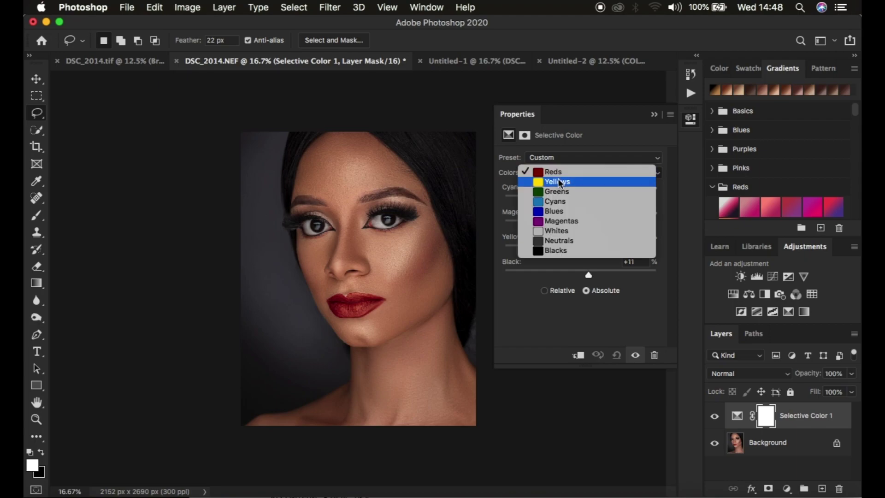
left_click(558, 182)
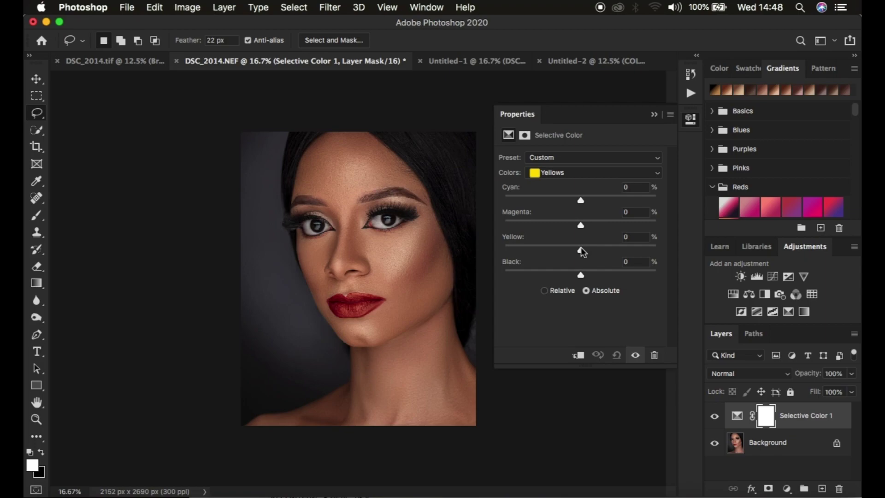
left_click_drag(581, 248, 594, 276)
left_click(715, 417)
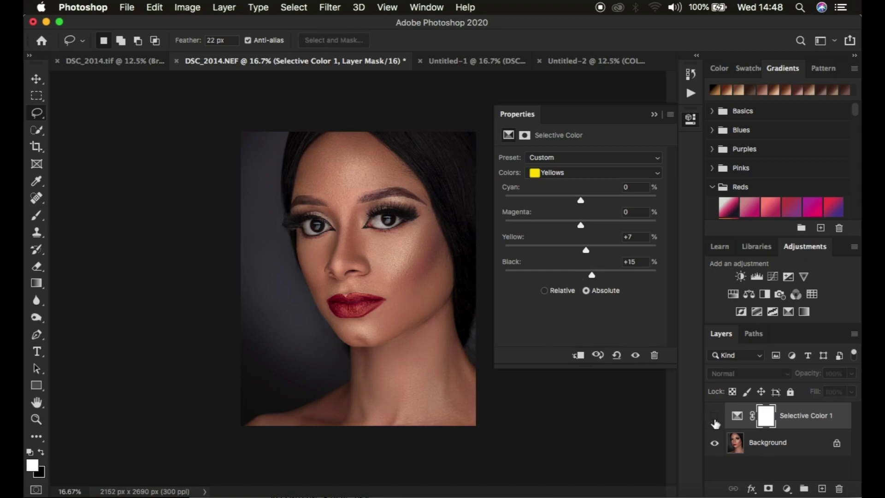
left_click(715, 417)
left_click(715, 417)
left_click(714, 417)
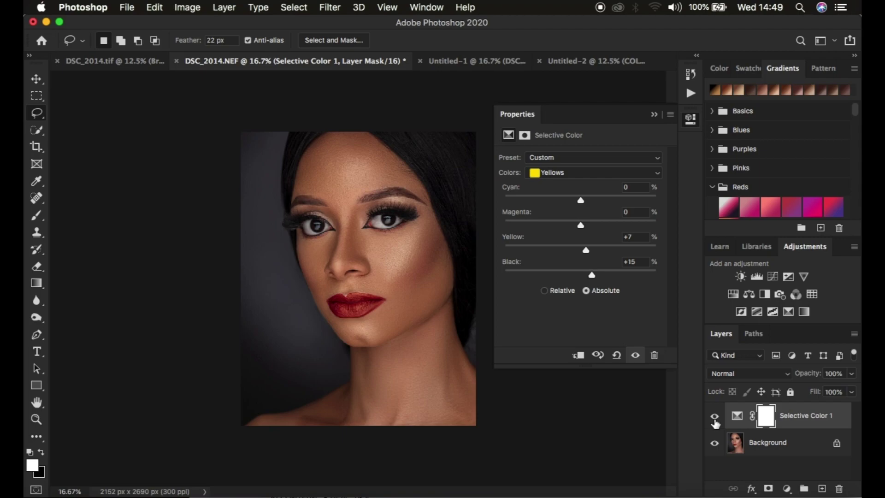
Add a Black & White adjustment layer in Multiply mode at 10% opacity, and compare the image with and without it
left_click(787, 489)
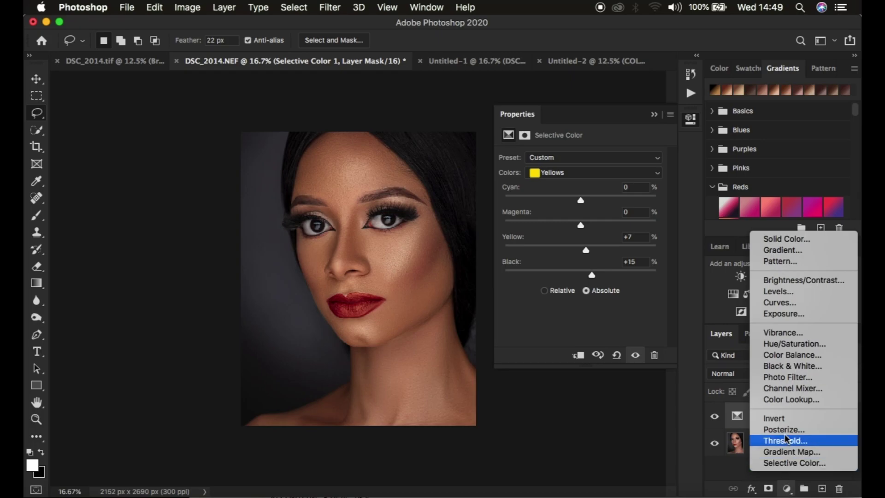
left_click(786, 369)
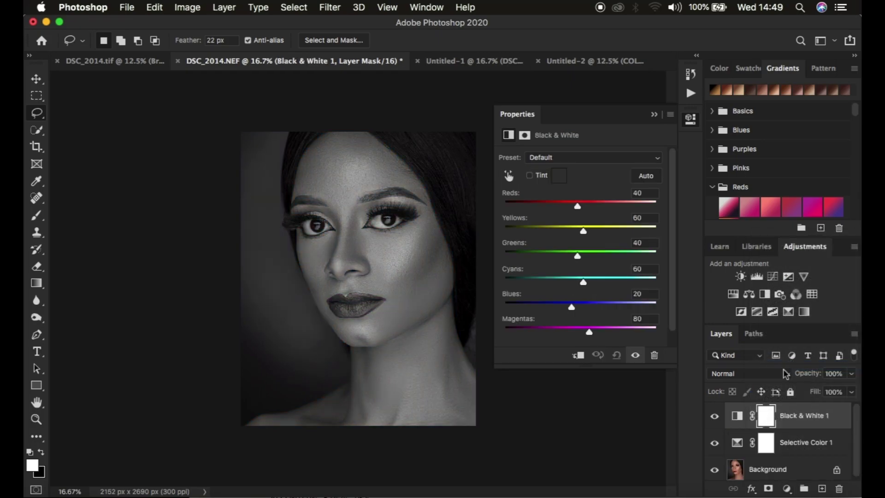
left_click(736, 375)
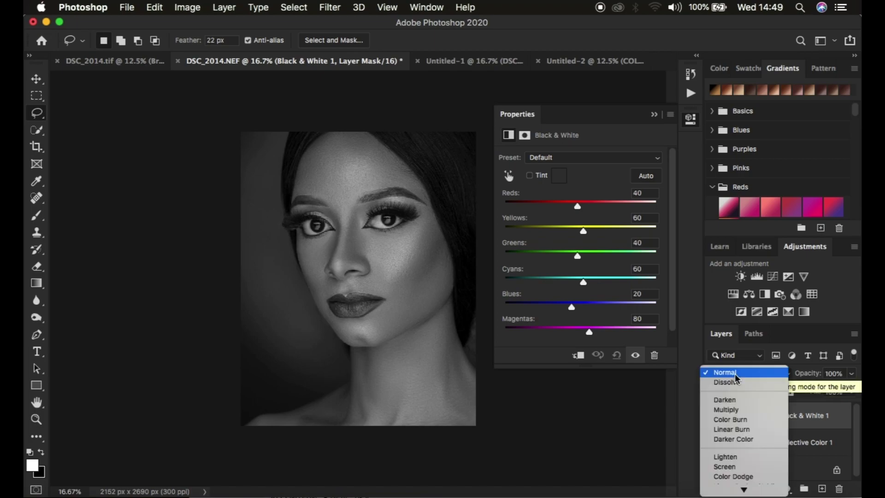
left_click(734, 410)
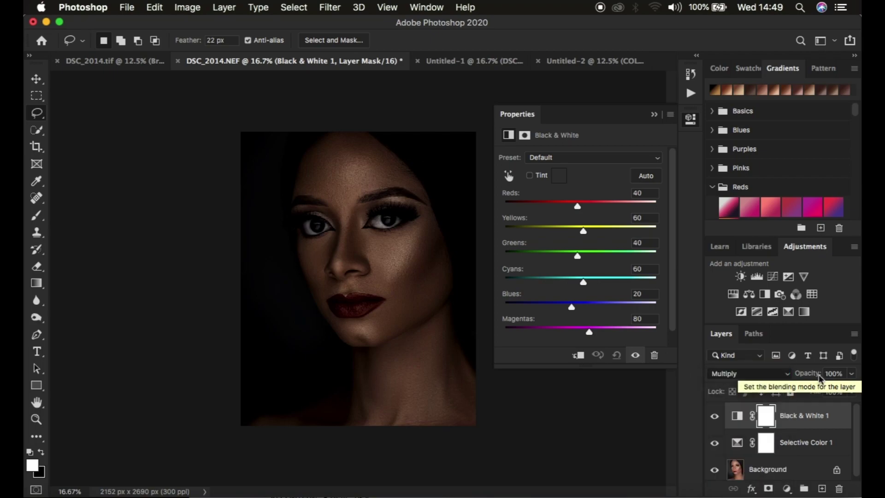
left_click_drag(775, 378, 750, 379)
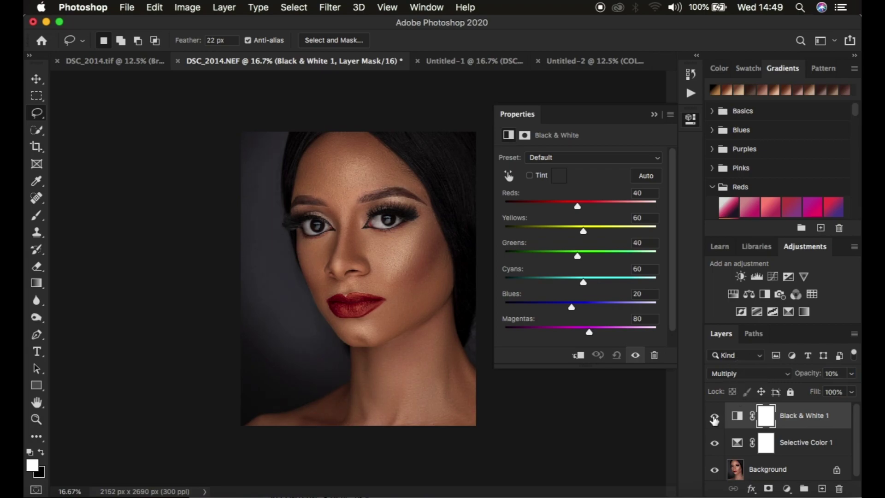
left_click(715, 418)
left_click(715, 419)
left_click(715, 419)
left_click(715, 419)
left_click(655, 115)
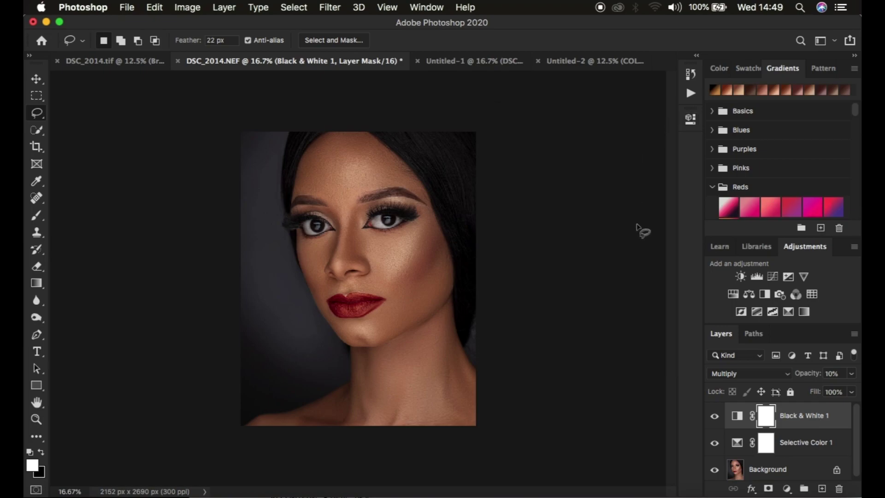
Add a Color Balance adjustment layer and slightly adjust the Cyan–Red and Magenta–Green balance of the Midtones
left_click(787, 488)
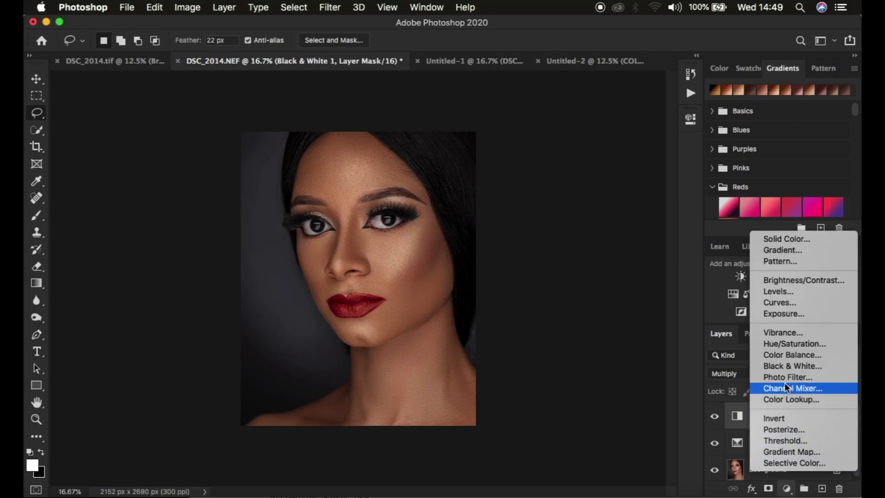
left_click(785, 358)
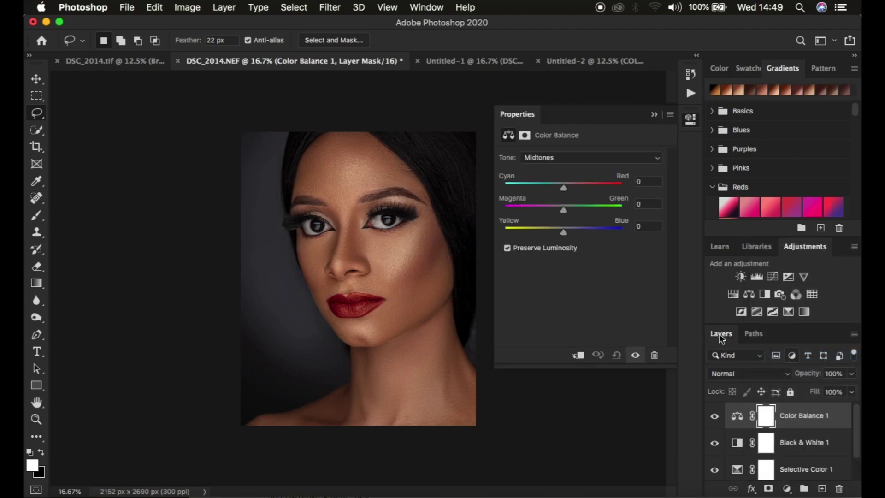
left_click(552, 161)
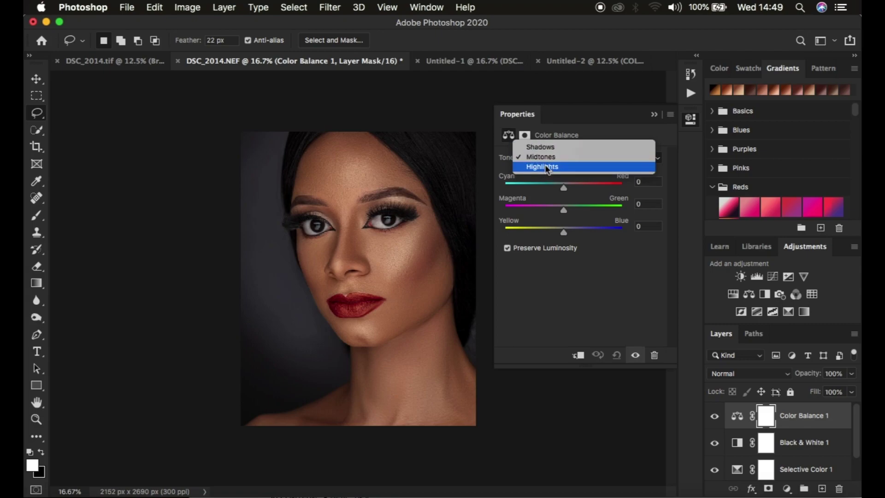
left_click(545, 156)
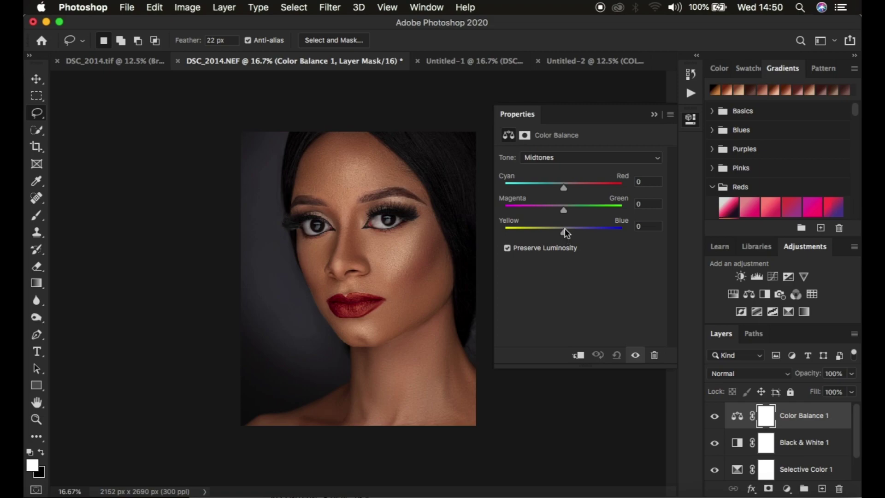
left_click_drag(564, 188, 565, 189)
left_click_drag(563, 210, 564, 212)
Set the Color Balance Shadows to -1 for Cyan–Red and +1 for Yellow–Blue, and collapse the layer's properties
left_click(552, 157)
left_click(550, 146)
left_click_drag(564, 232, 565, 233)
left_click_drag(562, 189, 565, 189)
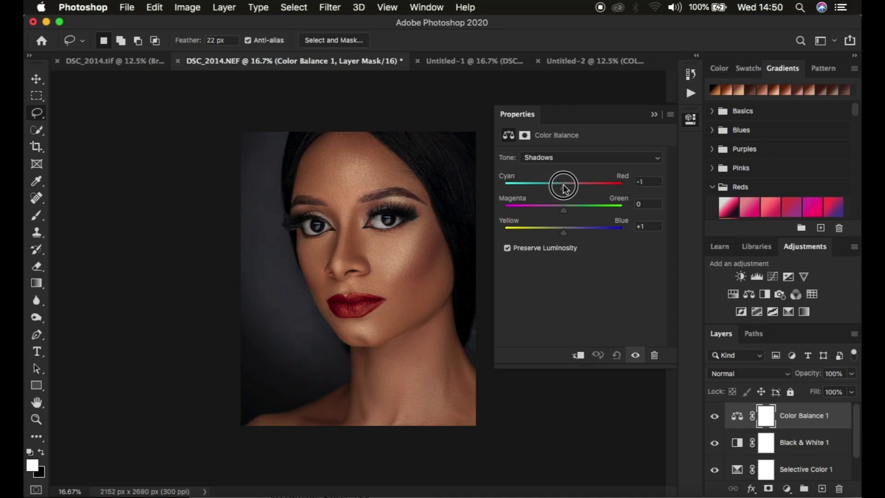
left_click_drag(565, 189, 567, 189)
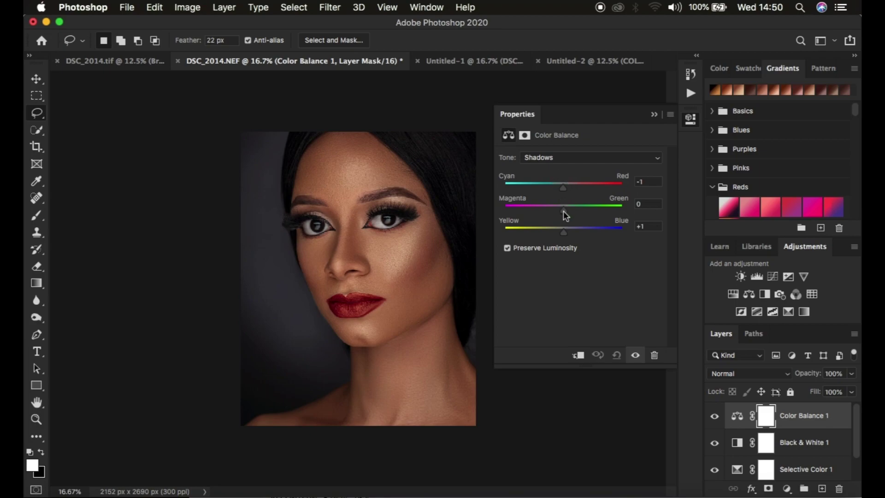
left_click(655, 116)
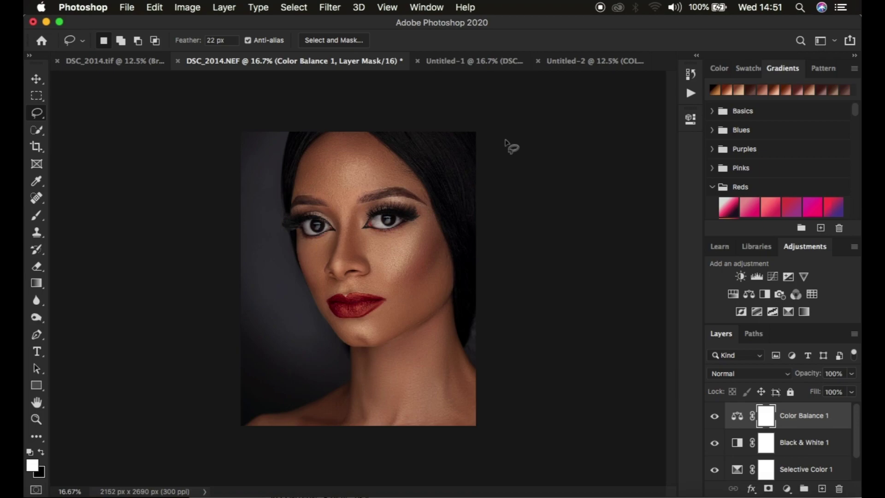
left_click(424, 8)
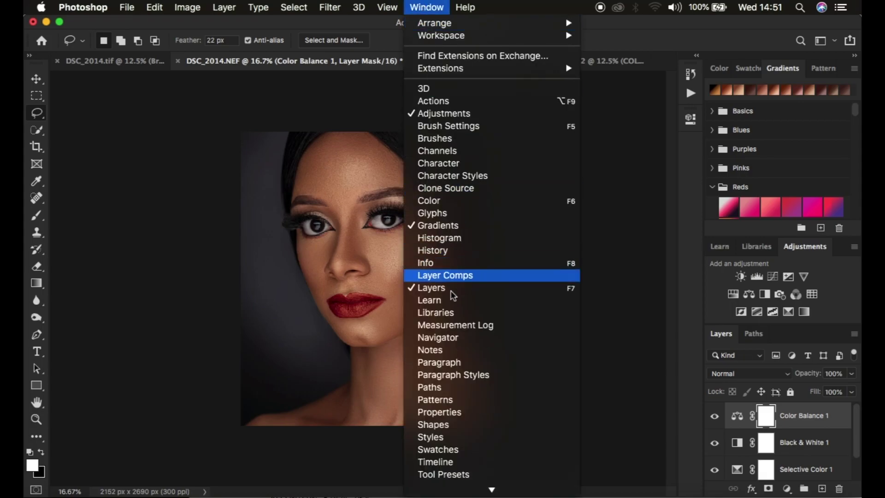
left_click(446, 227)
left_click(424, 8)
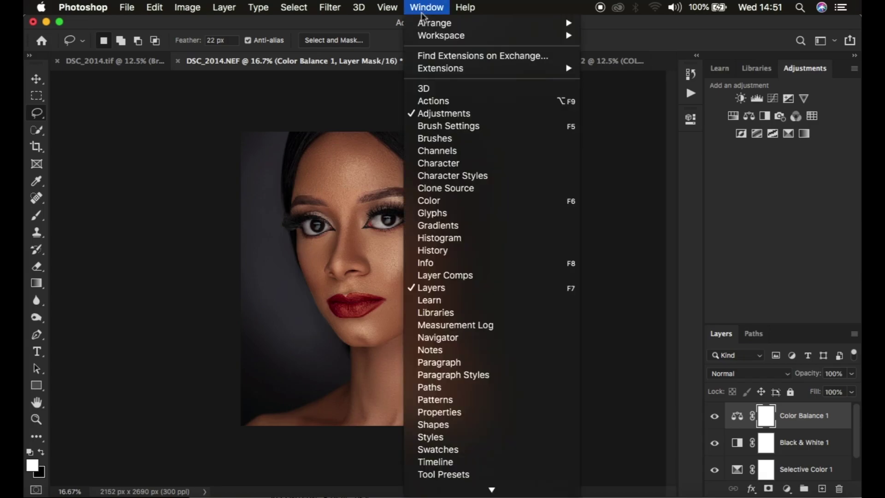
left_click(444, 230)
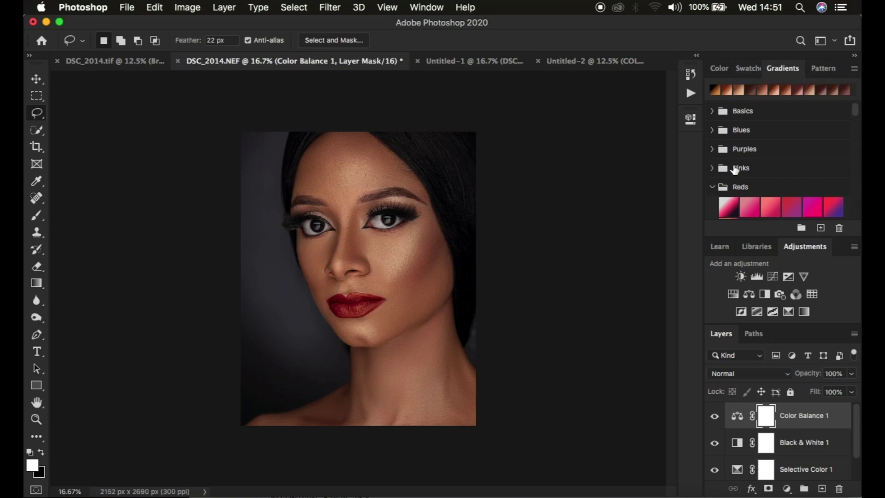
Load the Legacy Gradients set into the gradient presets
left_click(856, 70)
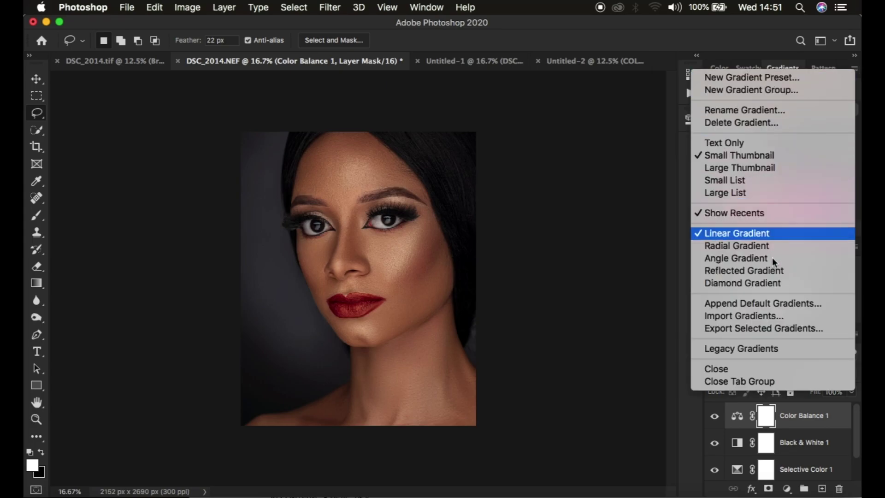
left_click(749, 349)
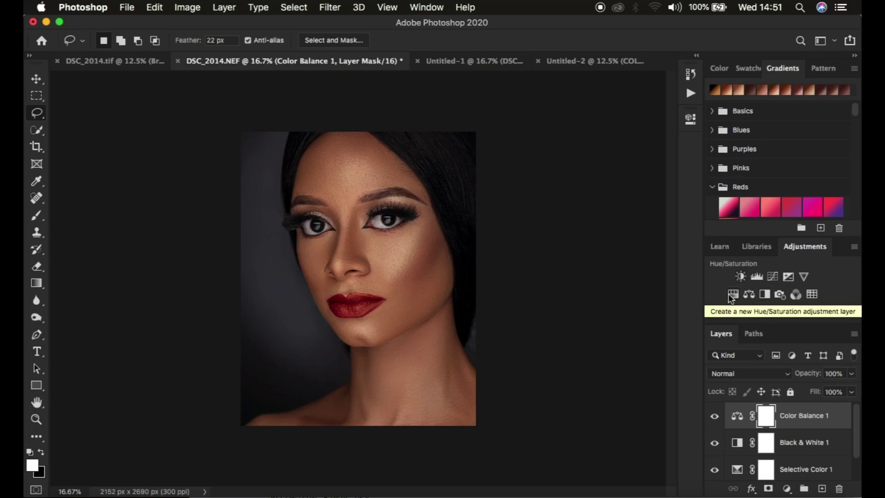
Add a Gradient Map adjustment layer with the Gold 1 preset from the Photographic Toning set of the Legacy Gradients
left_click(787, 489)
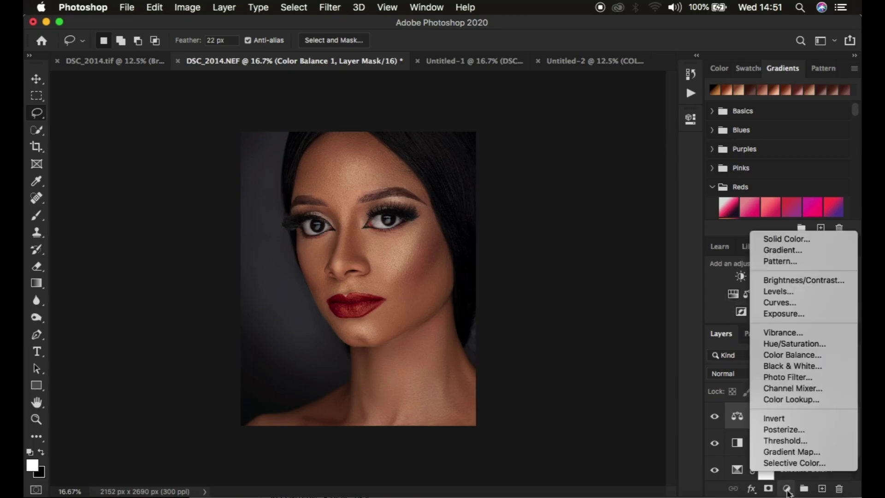
left_click(782, 452)
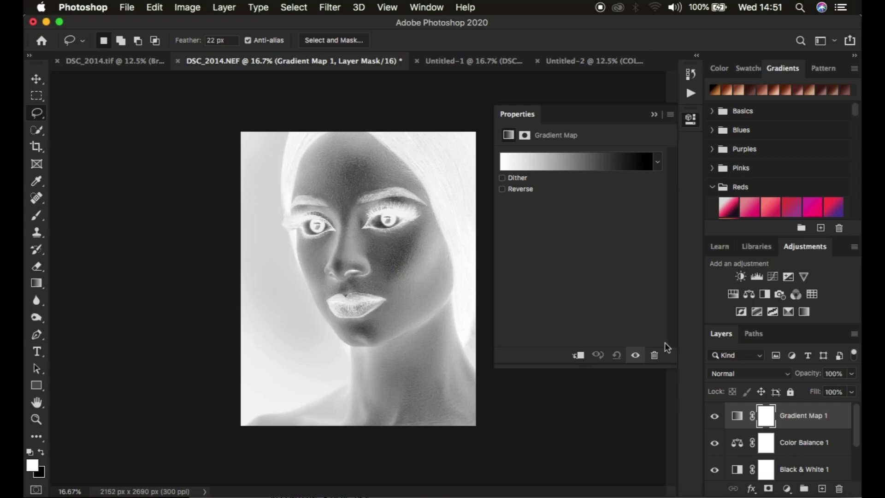
left_click(560, 164)
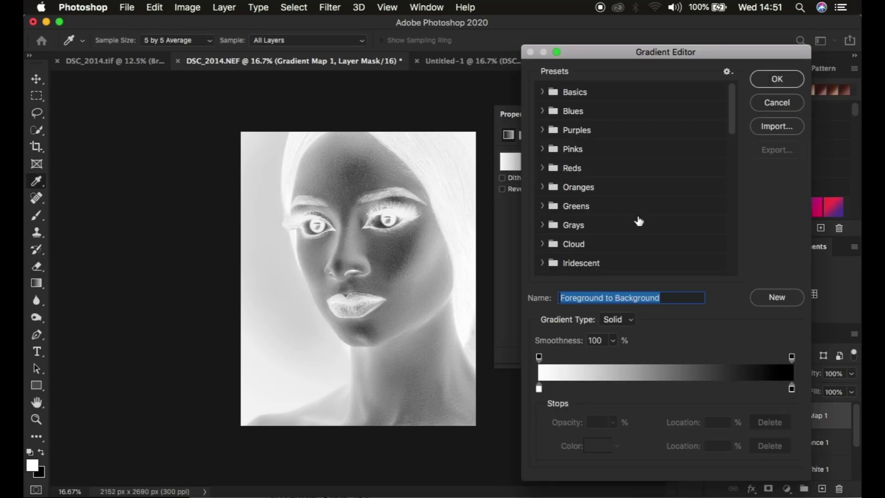
scroll(639, 221, "down", 10)
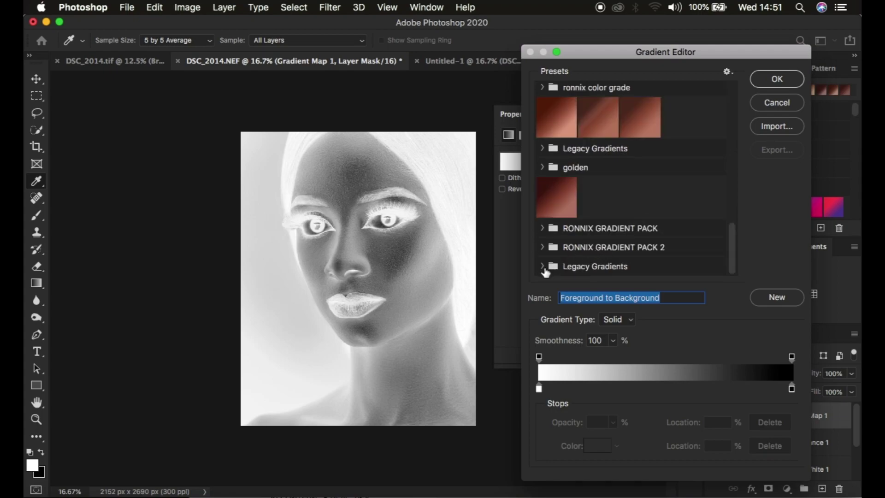
left_click(543, 268)
scroll(629, 248, "down", 5)
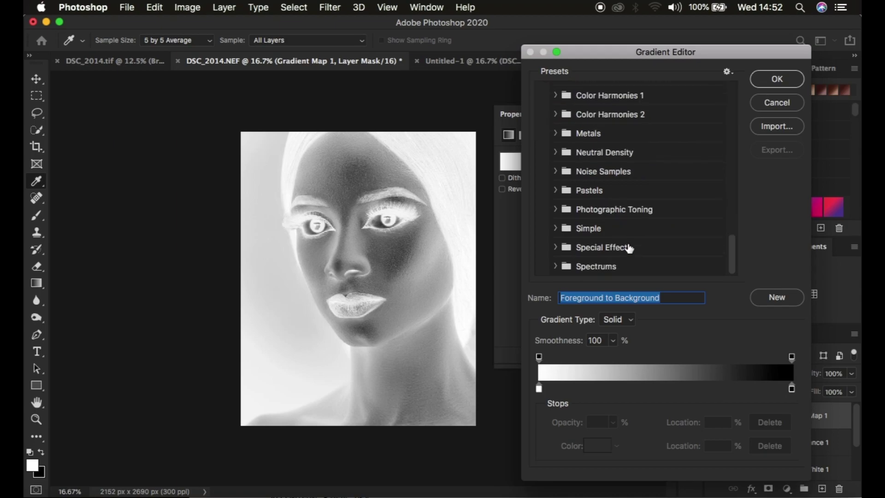
left_click(556, 208)
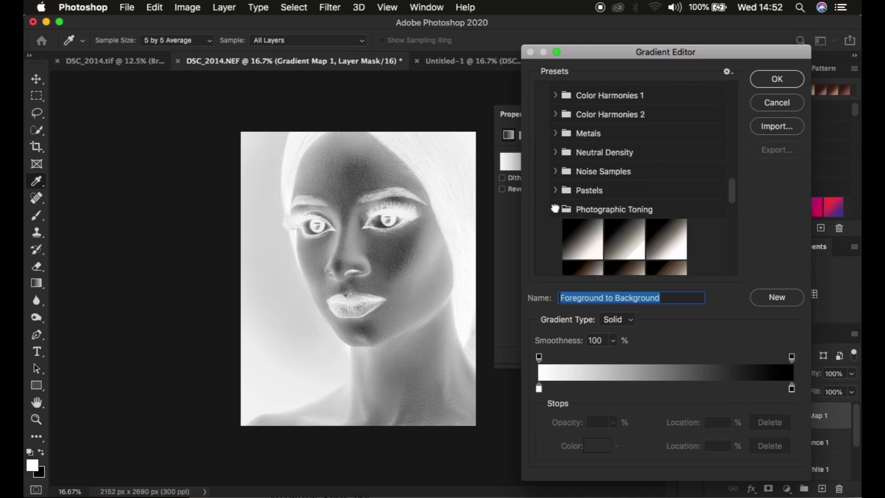
scroll(660, 219, "down", 10)
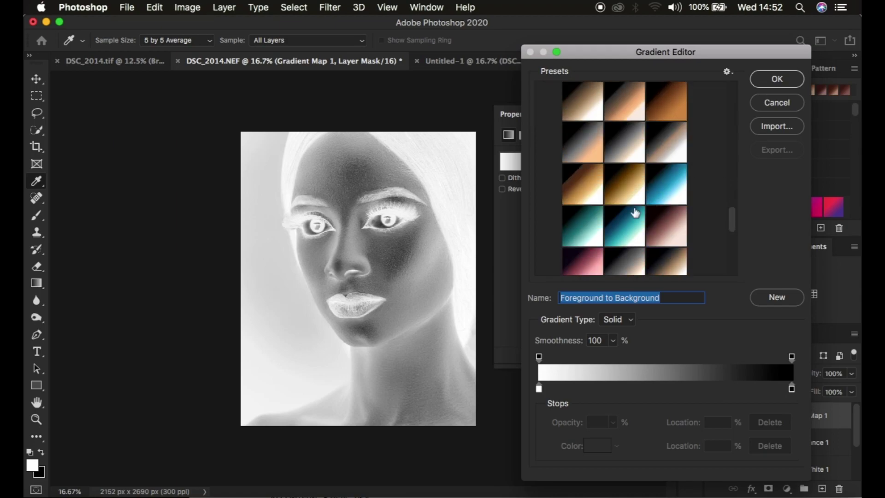
left_click(621, 191)
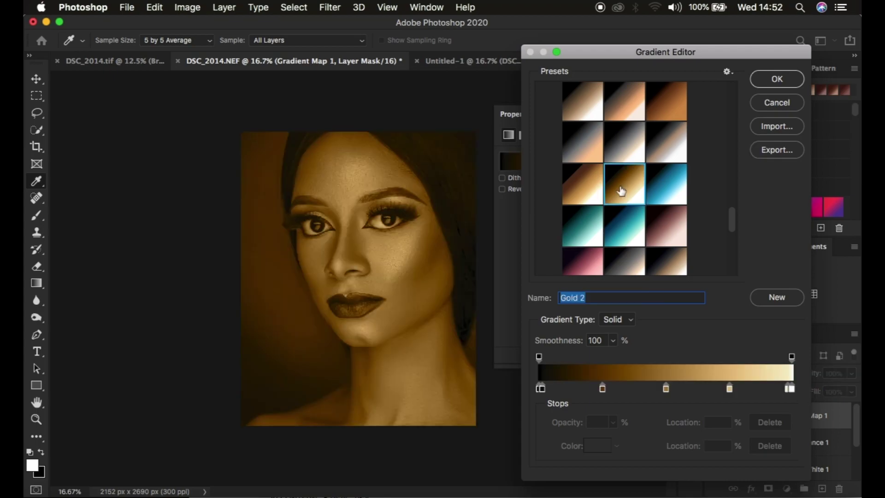
left_click(581, 190)
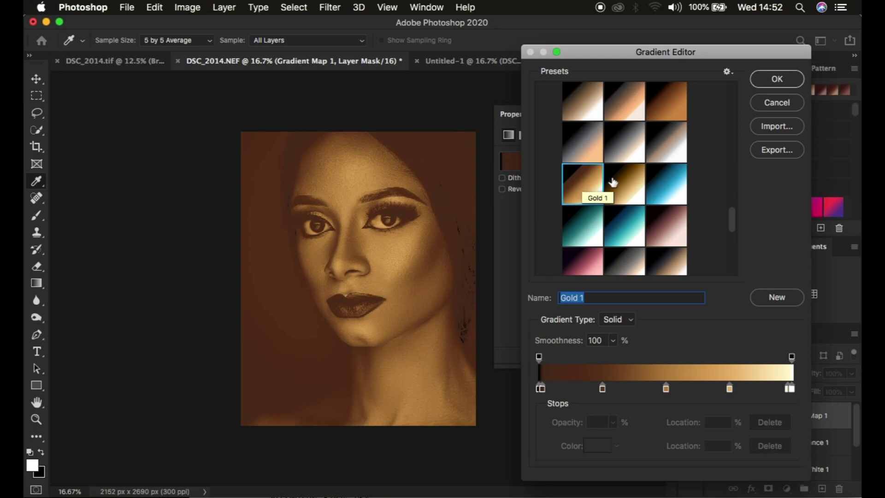
left_click(773, 81)
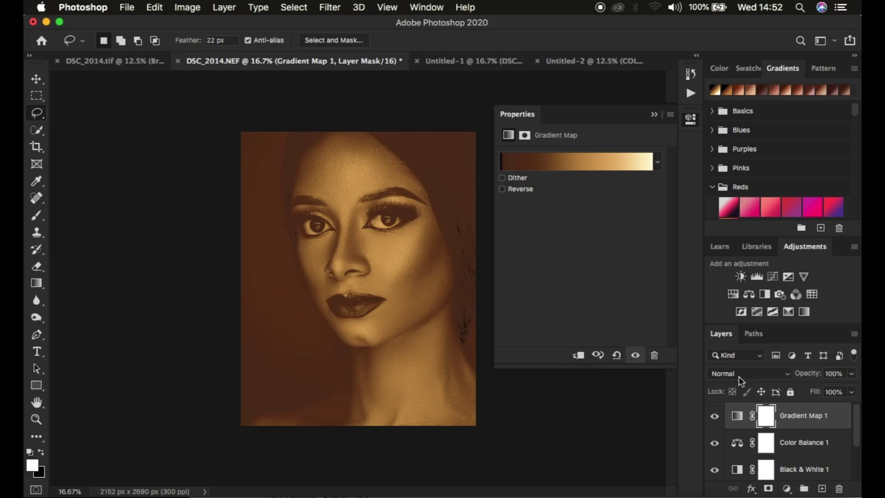
Set the Gradient Map layer to Soft Light at 7% opacity, and compare the image with and without it
left_click(740, 377)
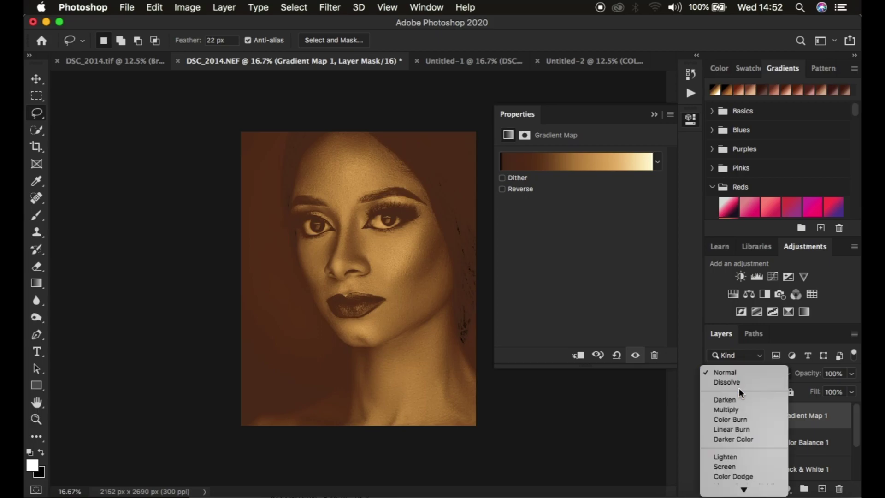
mouse_move(744, 489)
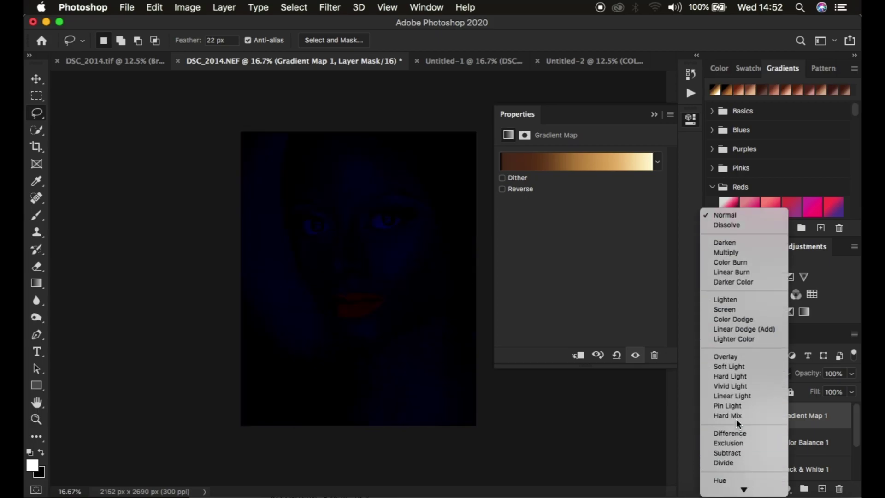
left_click(732, 367)
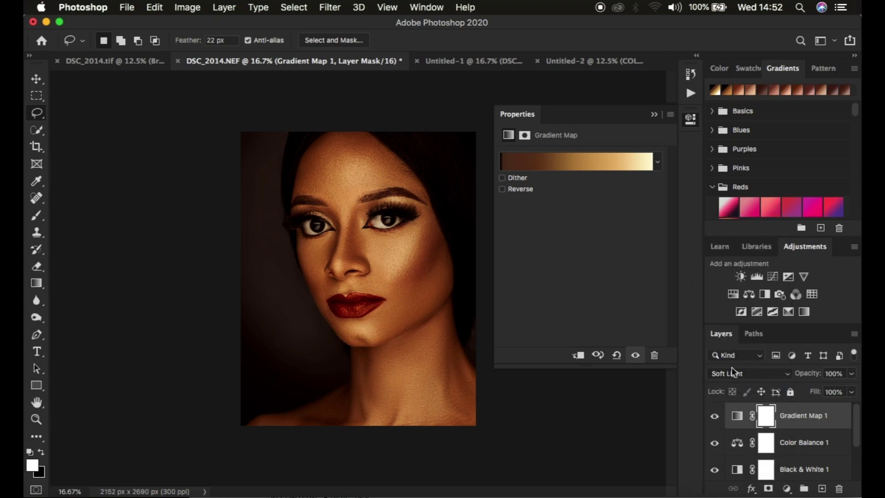
left_click(808, 378)
left_click_drag(807, 377, 745, 380)
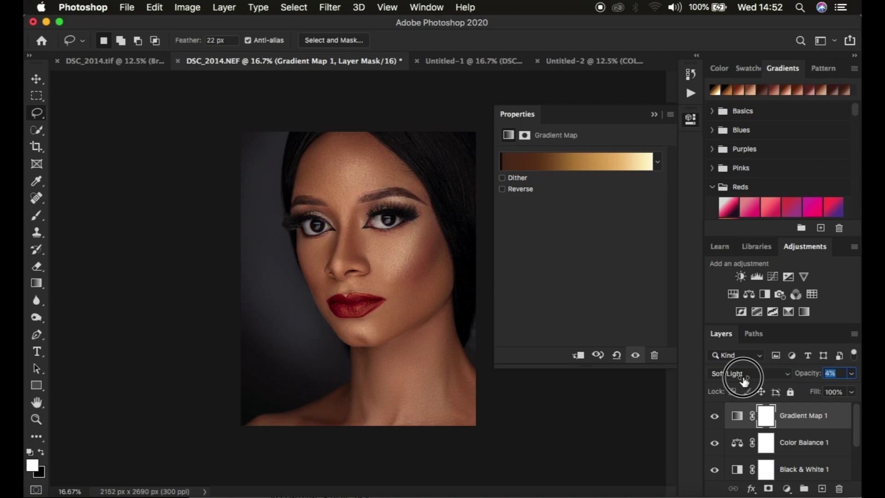
left_click_drag(745, 379, 745, 376)
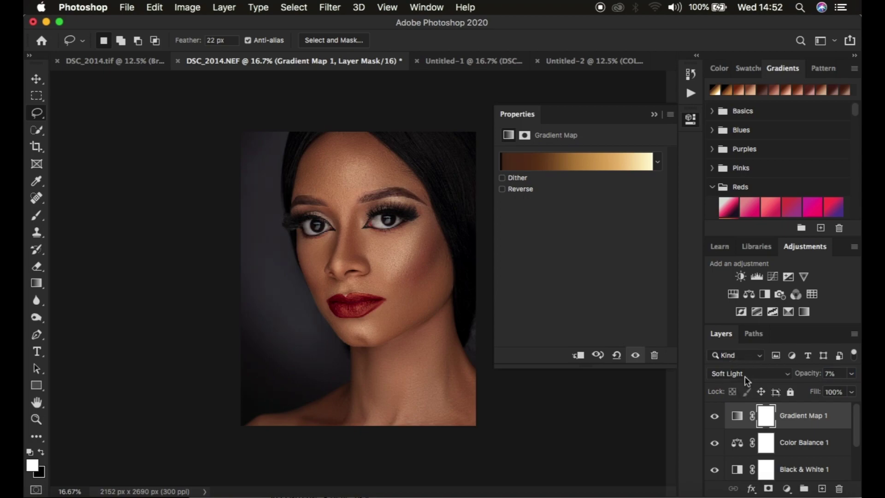
left_click(715, 418)
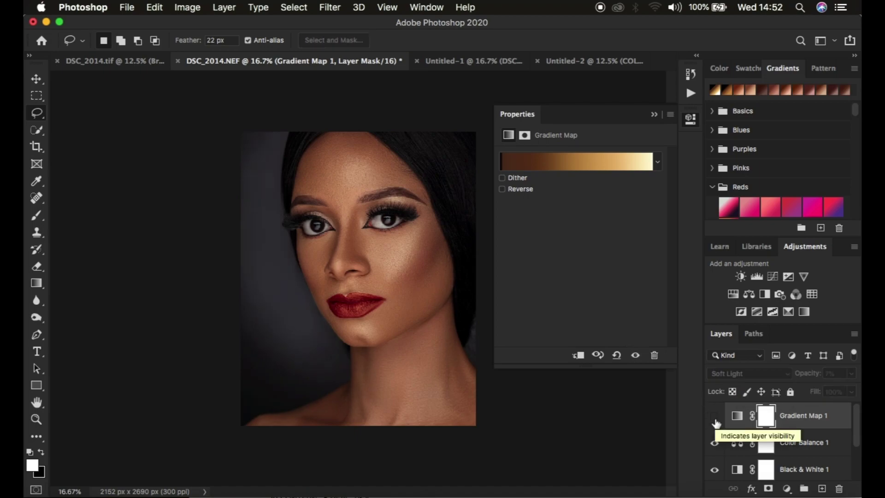
left_click(715, 418)
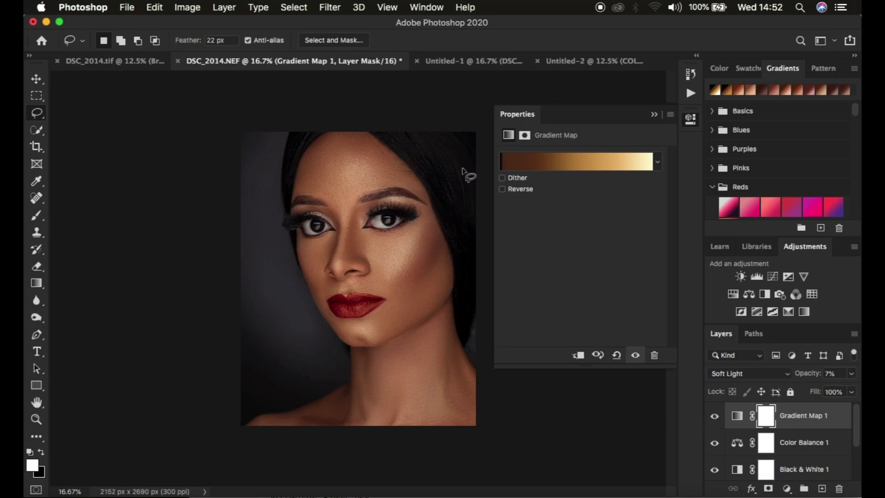
Add a second Selective Color adjustment layer, set Yellow to -2% for the Blacks, and collapse its properties
left_click(786, 489)
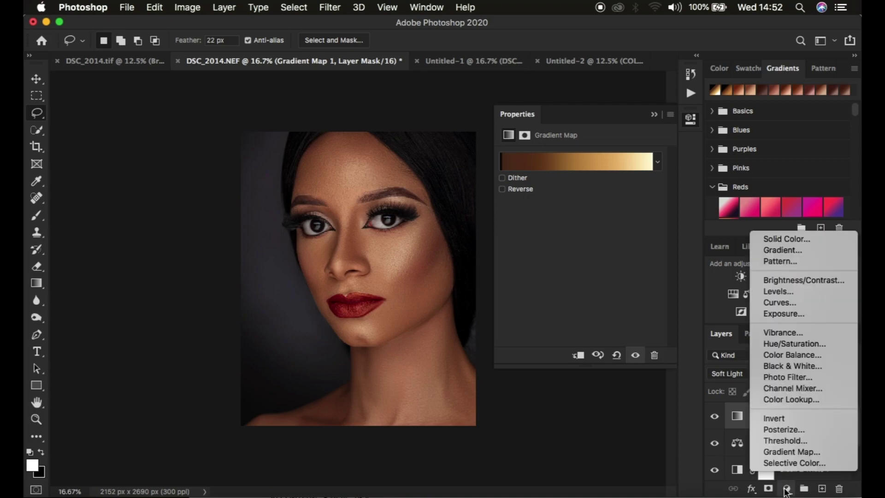
left_click(781, 462)
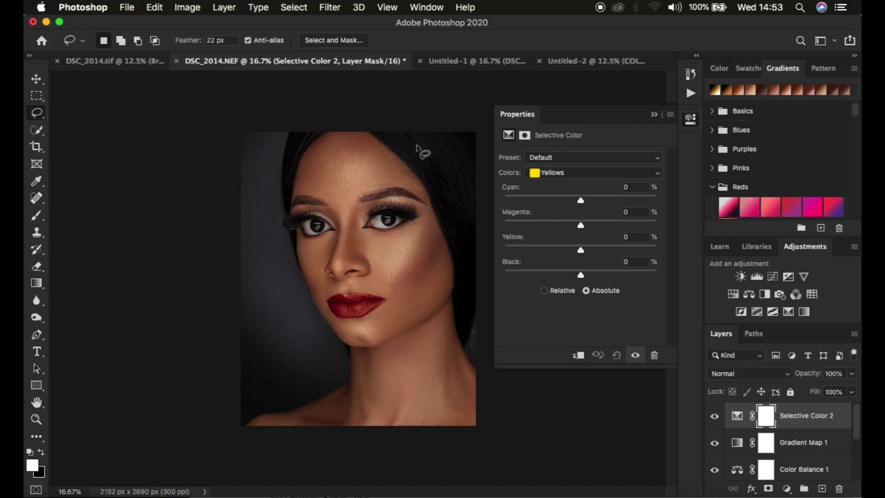
left_click(568, 171)
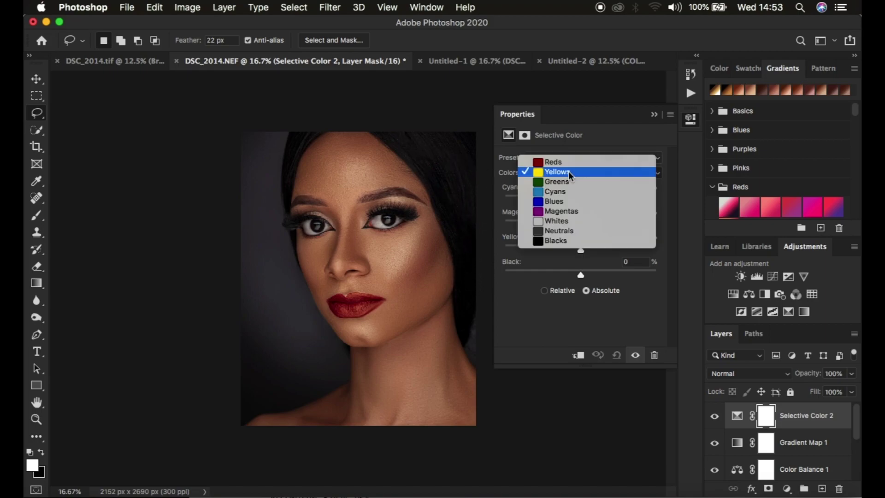
left_click(565, 240)
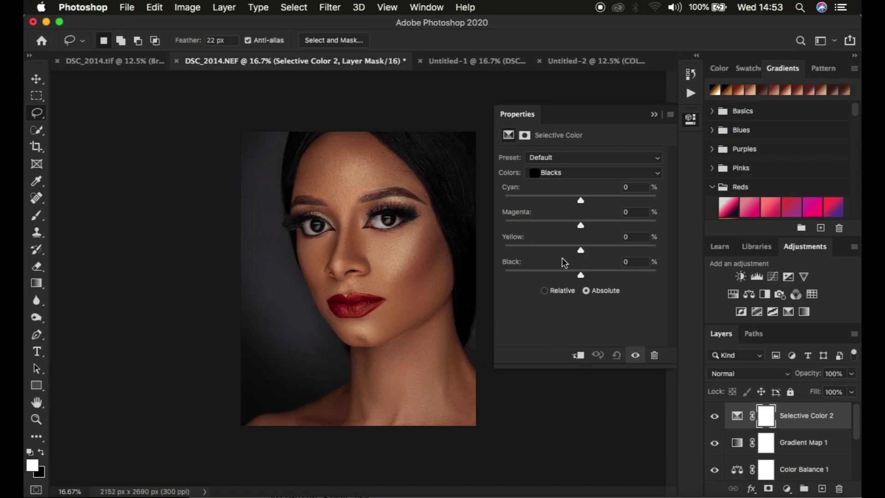
left_click_drag(580, 250, 606, 253)
left_click_drag(509, 237, 517, 240)
mouse_move(581, 250)
left_mouse_down()
mouse_move(562, 249)
mouse_move(579, 251)
left_mouse_up()
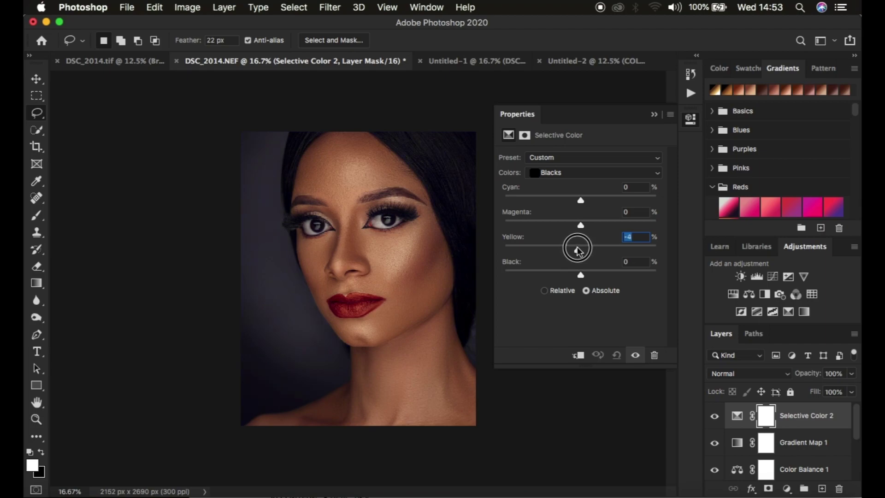
left_click_drag(579, 250, 581, 251)
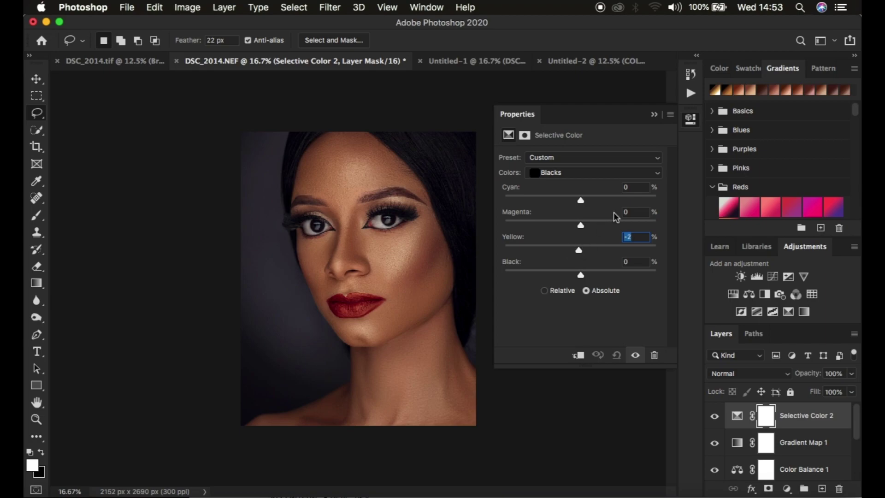
left_click(654, 115)
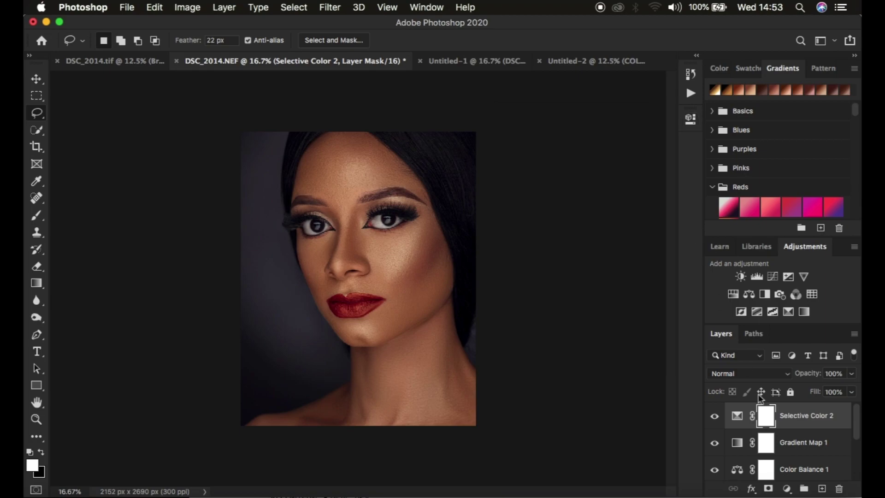
Group all the adjustment layers above the Background, from Selective Color 1 up to Selective Color 2
scroll(820, 437, "down", 3)
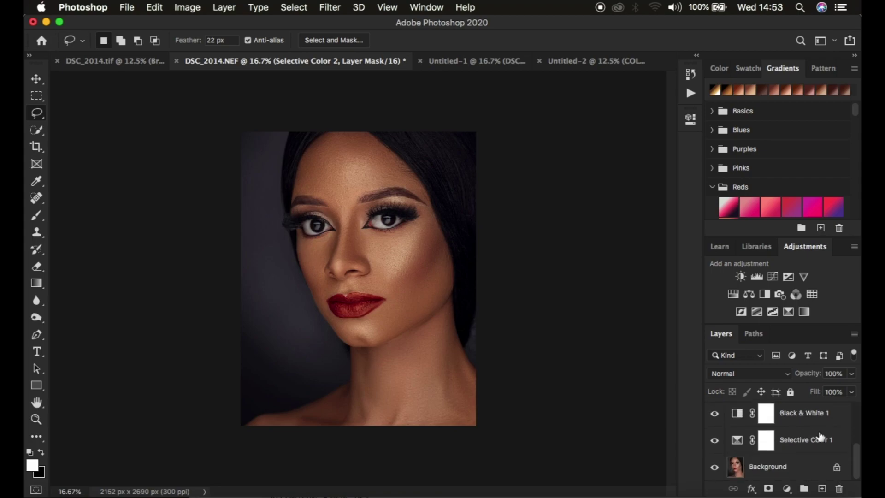
left_click(816, 442, "shift")
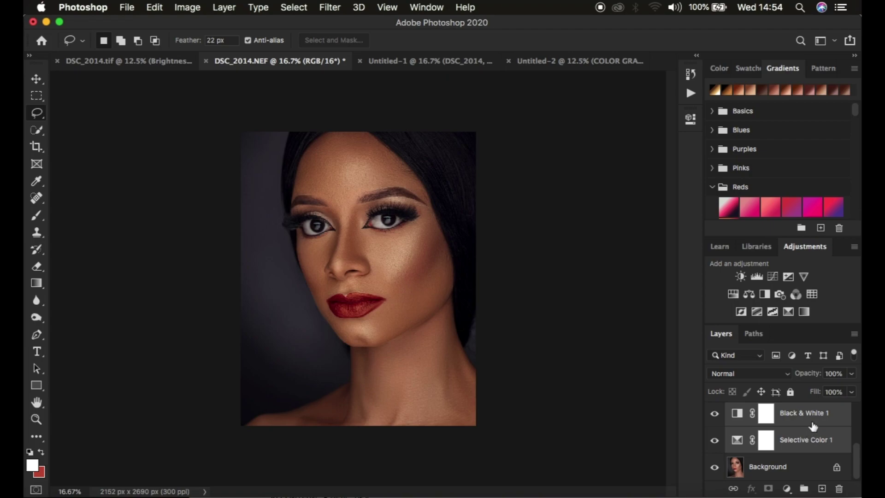
scroll(812, 425, "up", 3)
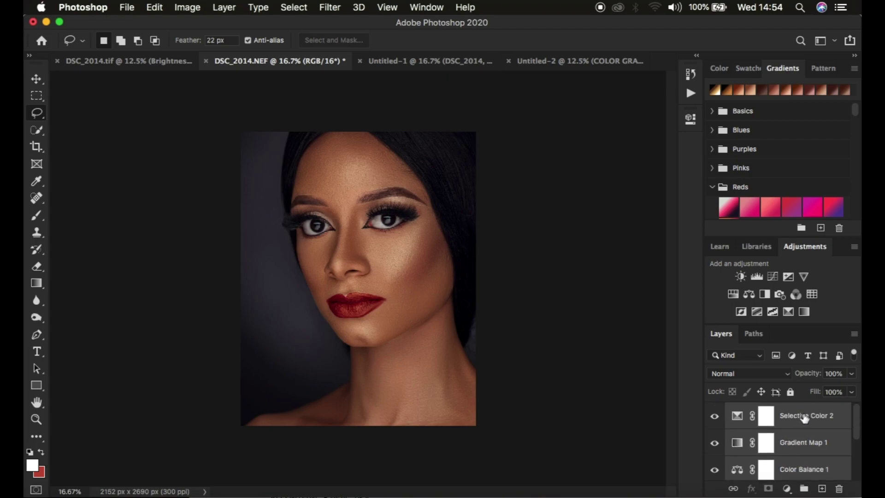
scroll(814, 434, "down", 3)
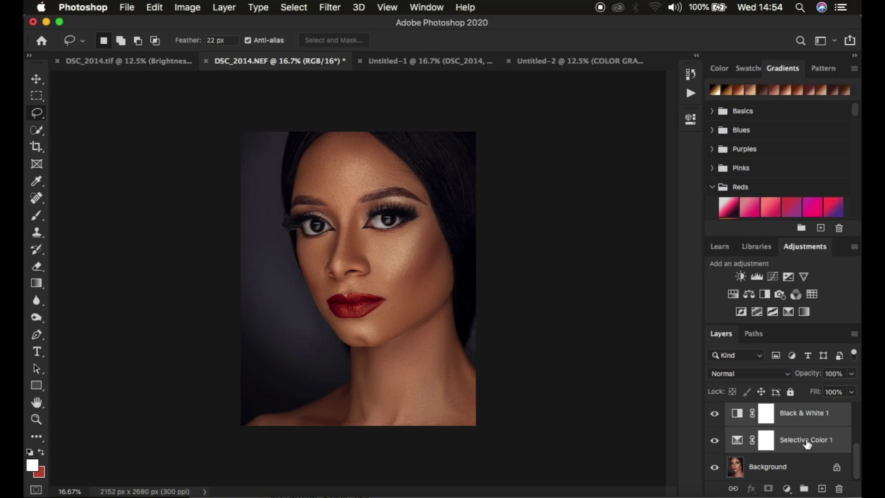
left_click_drag(810, 422, 804, 488)
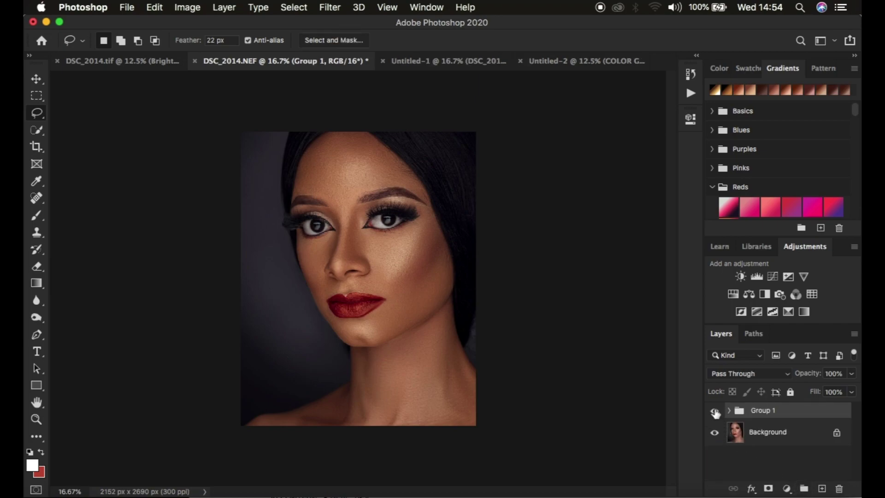
Compare the portrait with and without the grouped adjustments, leaving the group visible
left_click(715, 411)
left_click(715, 411)
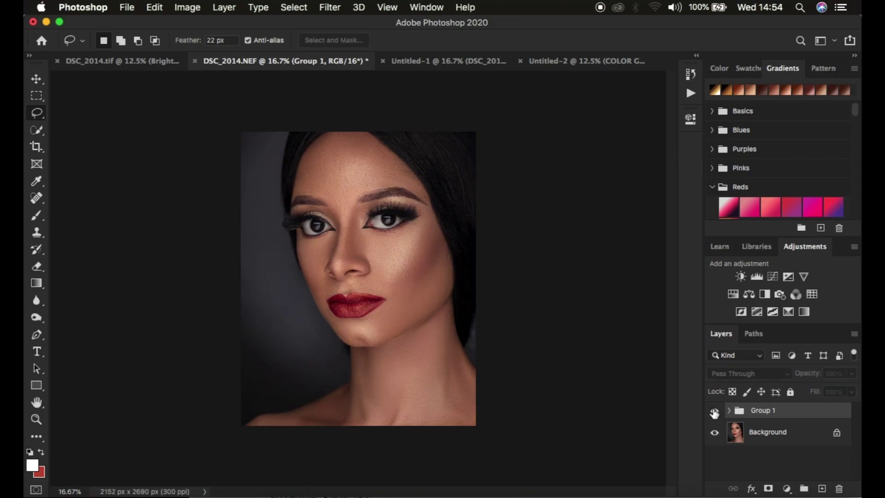
left_click(715, 411)
left_click(715, 411)
left_click(714, 410)
left_click(715, 411)
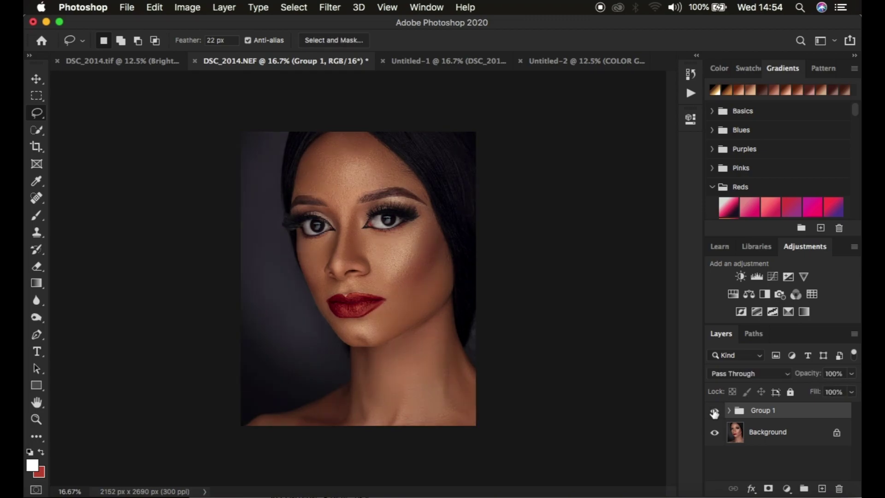
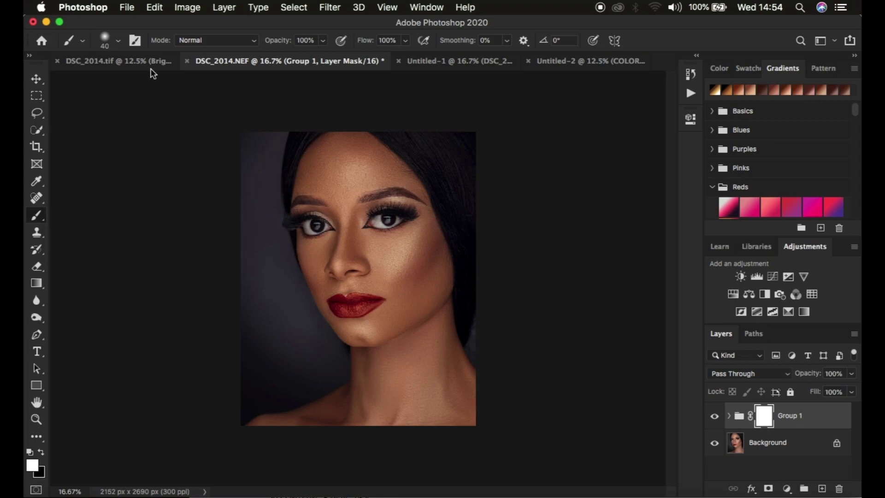
Check the Soft Round brush preset and make black the foreground color for painting on the group's mask
left_click(118, 42)
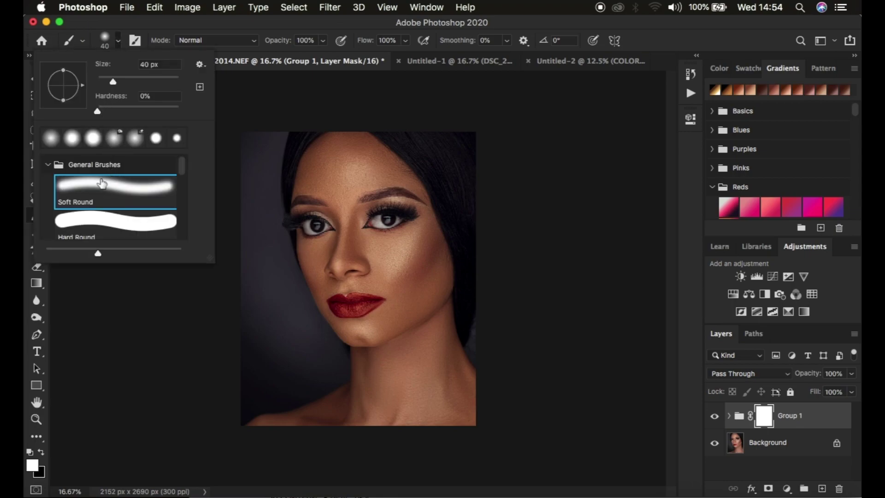
left_click(237, 60)
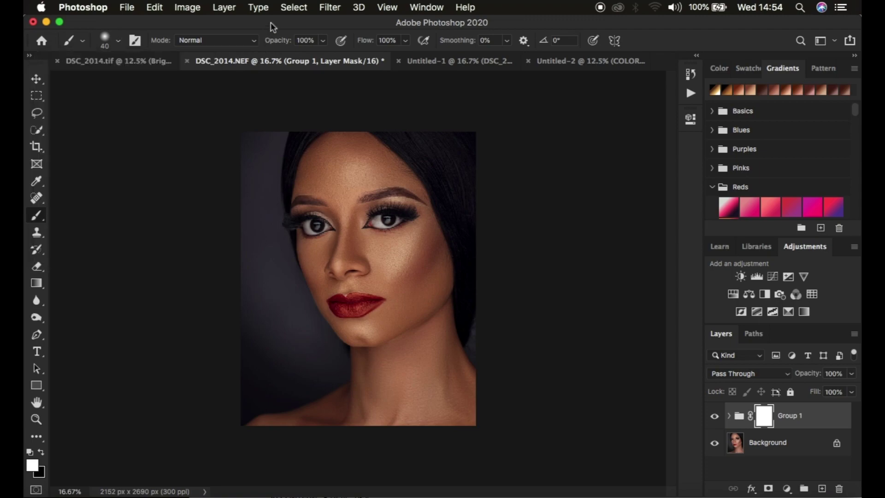
left_click(41, 454)
key("x")
key("x")
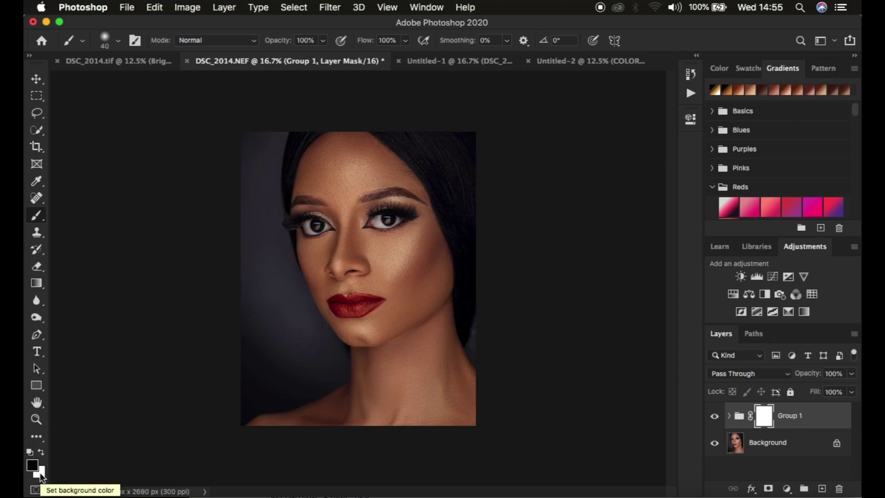
Swap the foreground and background colors back and forth, ending with black as the foreground color
key("x")
key("x")
key("x")
key("x")
key("x")
key("x")
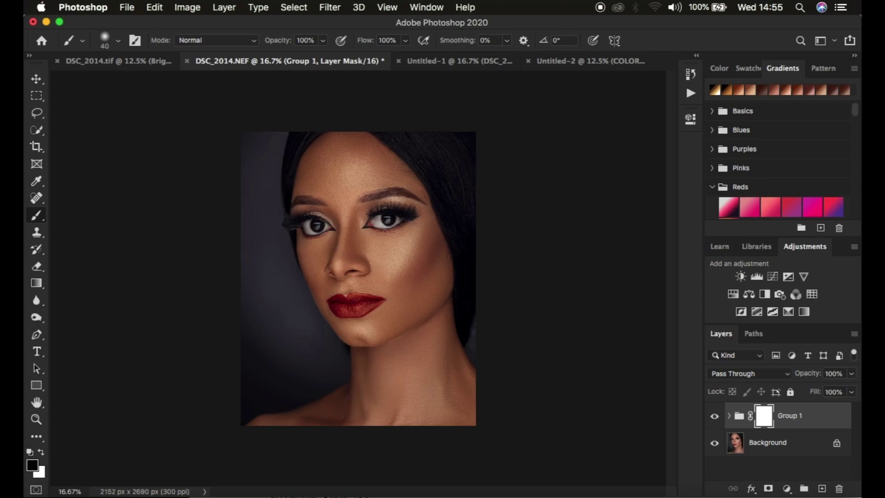
Paint black over the lips on the group's mask with the brush enlarged to 70, hiding the color grade there
key("super+plus")
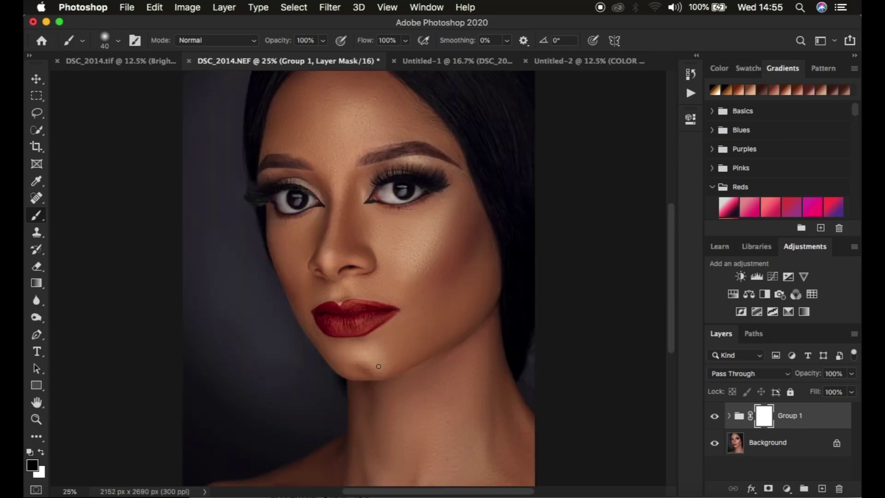
key("bracketright")
key("bracketright")
key("bracketright")
mouse_move(322, 320)
left_mouse_down()
mouse_move(354, 326)
mouse_move(326, 322)
mouse_move(348, 322)
mouse_move(320, 310)
mouse_move(347, 315)
mouse_move(328, 309)
mouse_move(379, 307)
mouse_move(349, 302)
mouse_move(390, 313)
mouse_move(353, 328)
mouse_move(379, 318)
mouse_move(352, 326)
mouse_move(377, 311)
mouse_move(320, 309)
mouse_move(346, 324)
mouse_move(325, 317)
mouse_move(336, 324)
mouse_move(358, 325)
mouse_move(372, 317)
mouse_move(357, 307)
mouse_move(383, 310)
mouse_move(358, 328)
mouse_move(317, 315)
mouse_move(338, 329)
mouse_move(379, 309)
left_mouse_up()
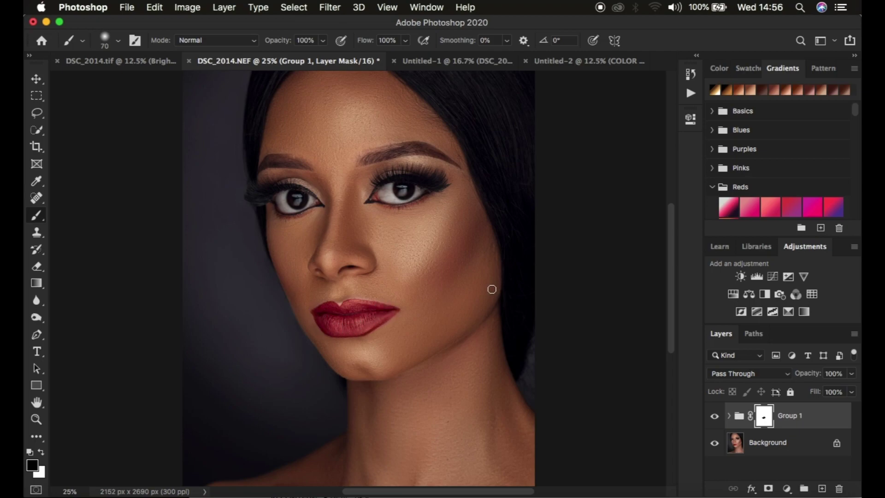
Compare the whole portrait with and without the masked adjustment group, leaving the group visible
left_click(715, 418)
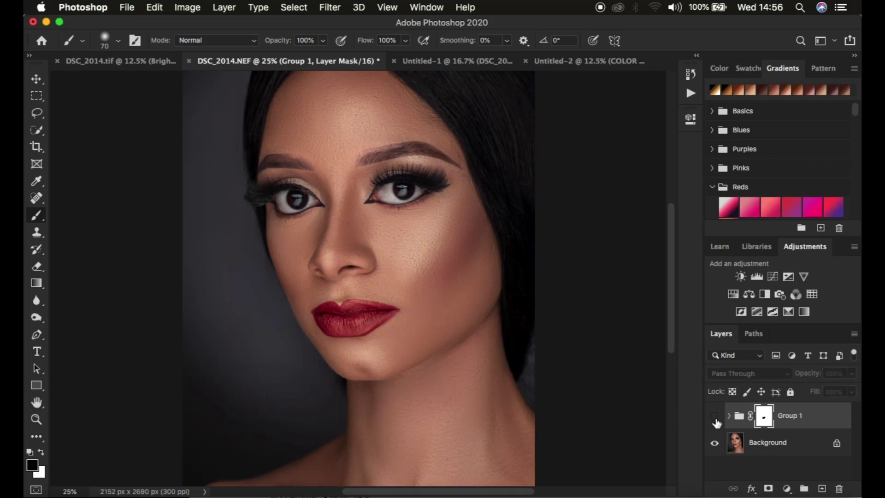
key("super+minus")
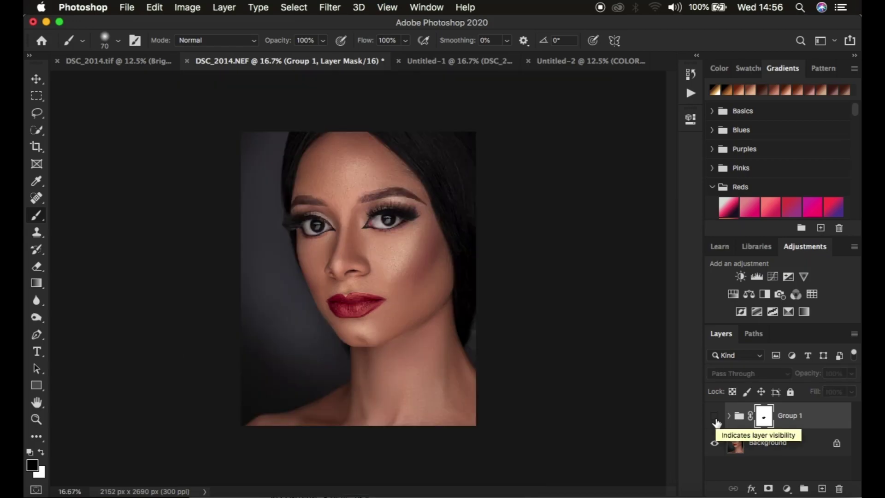
left_click(715, 419)
left_click(715, 419)
left_click(716, 419)
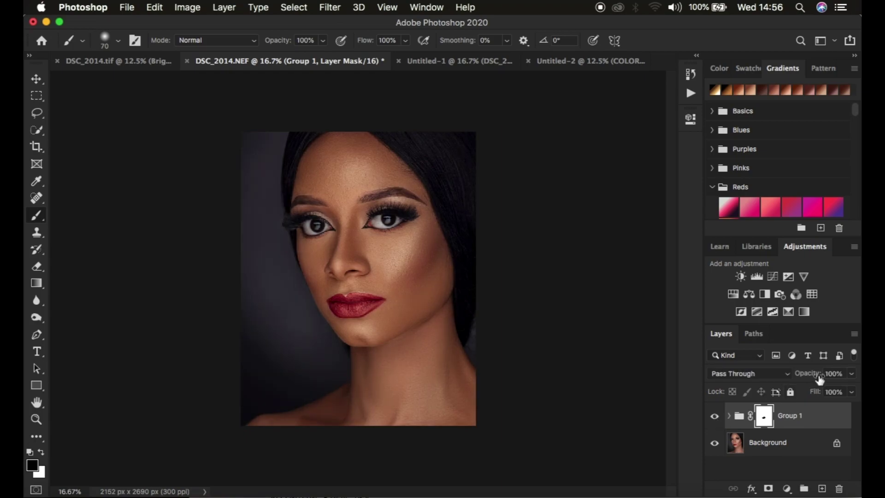
Lower the adjustment group's opacity to 79% and check the portrait with the group hidden and shown
mouse_move(808, 374)
left_mouse_down()
mouse_move(799, 378)
mouse_move(817, 377)
mouse_move(803, 377)
left_mouse_up()
left_click(715, 417)
left_click(714, 417)
left_click(714, 416)
left_click(713, 417)
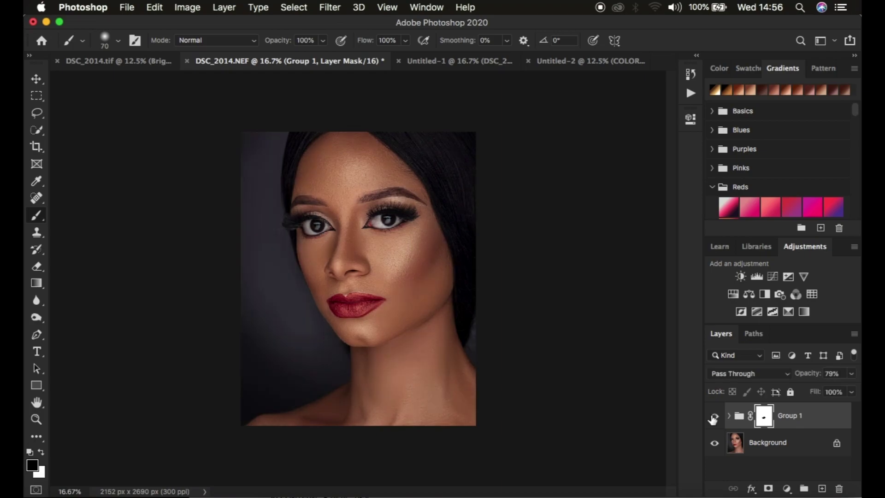